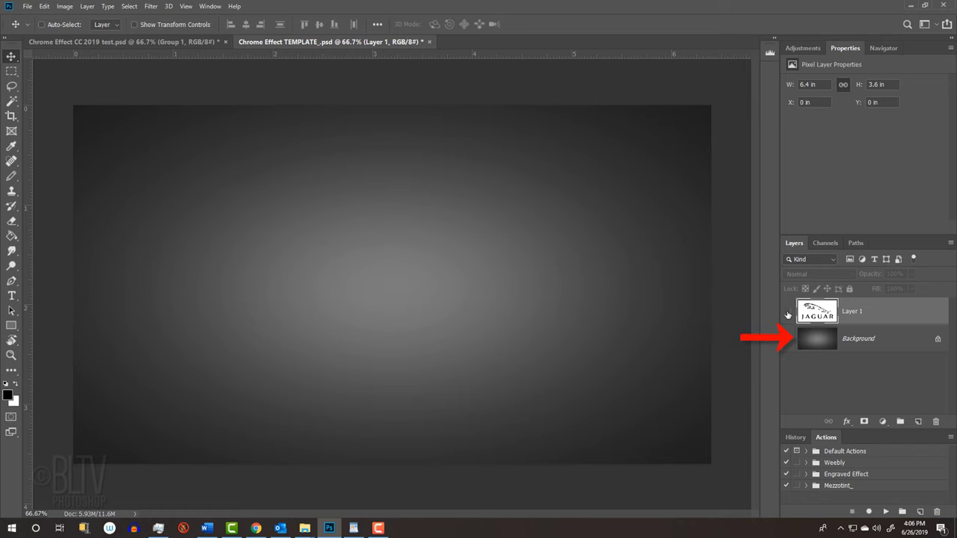
# - Make Layer 1, the Jaguar logo, visible above the dark radial-gradient background
pyautogui.click(788, 315)
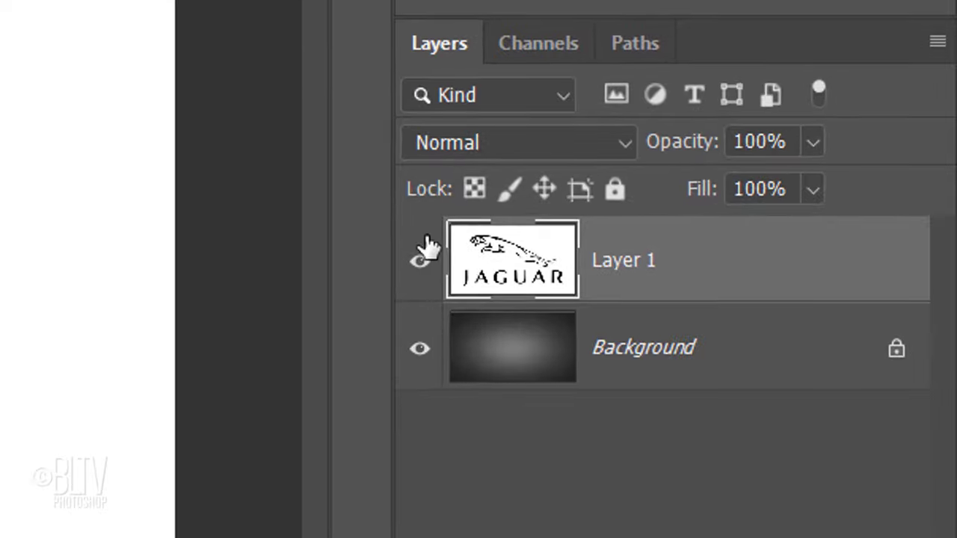
# - In the Channels panel, load the RGB channel's luminosity as a selection tracing the logo
pyautogui.click(527, 59)
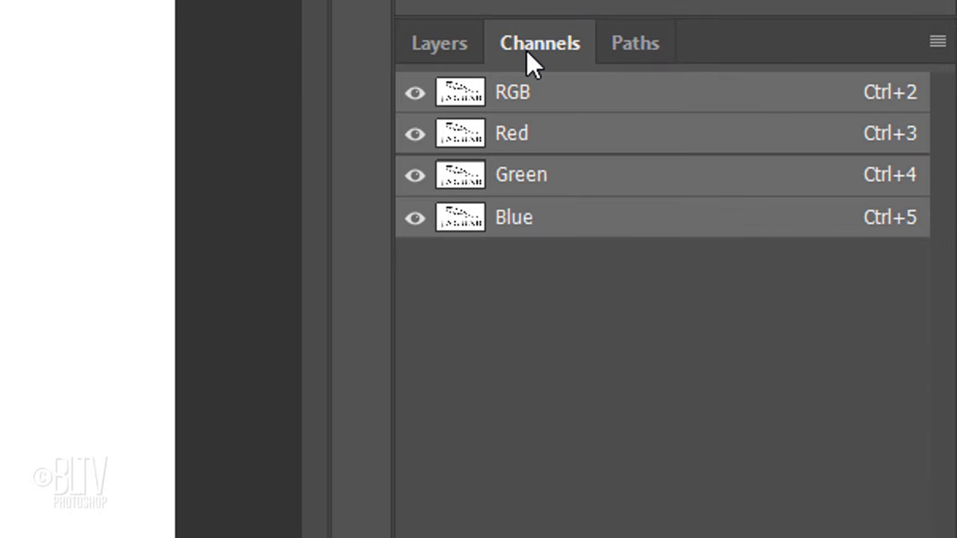
pyautogui.keyDown('ctrl'); pyautogui.click(461, 93); pyautogui.keyUp('ctrl')
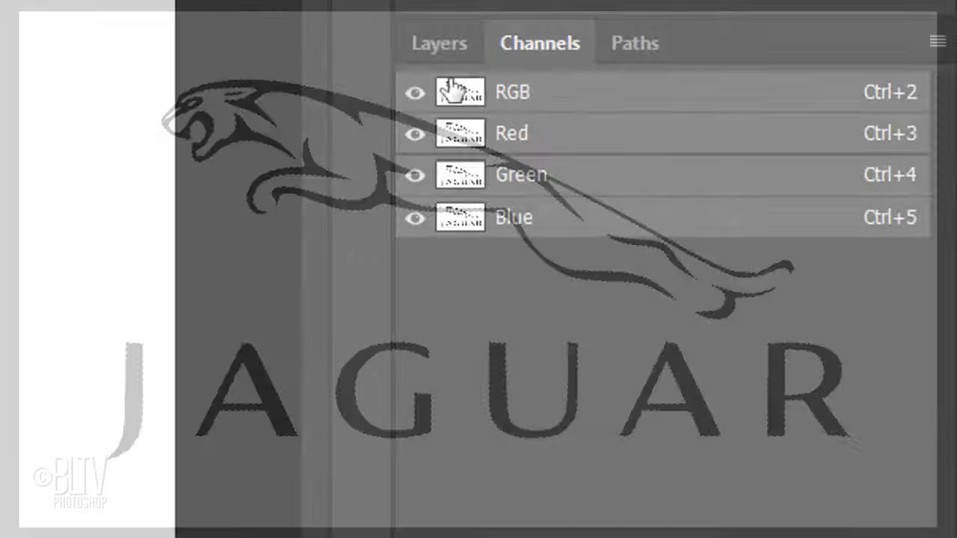
# - Fill the logo selection with black on a new Layer 2, deselect, and select Layer 1
pyautogui.click(432, 43)
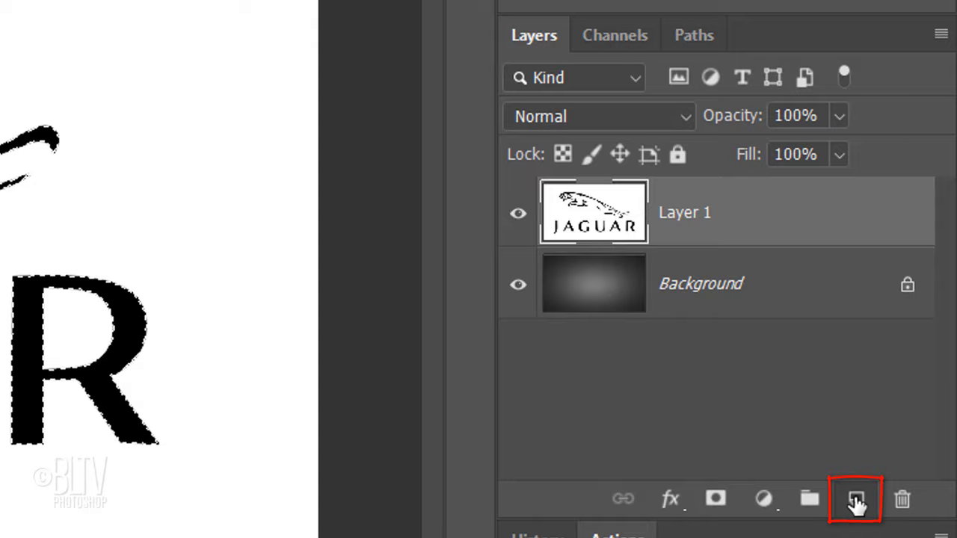
pyautogui.click(856, 501)
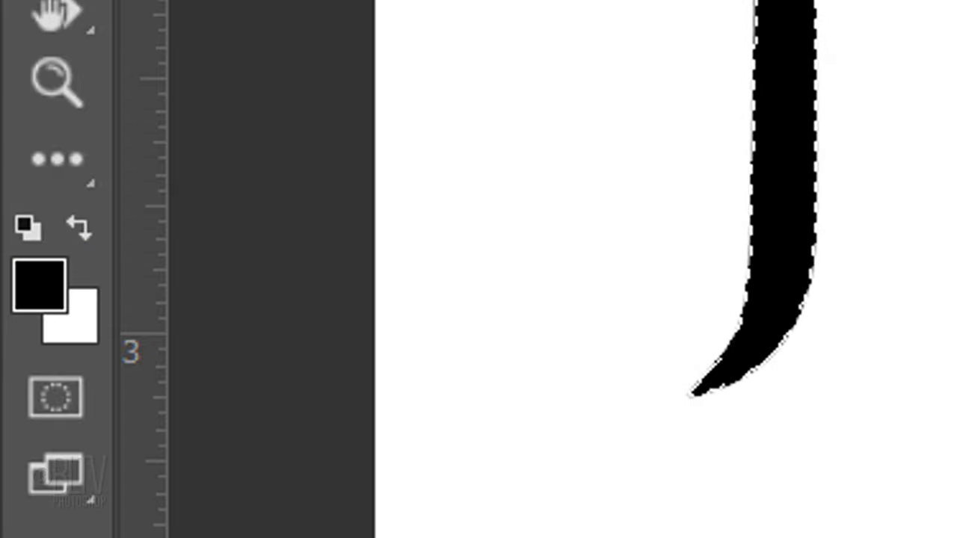
pyautogui.press('d')
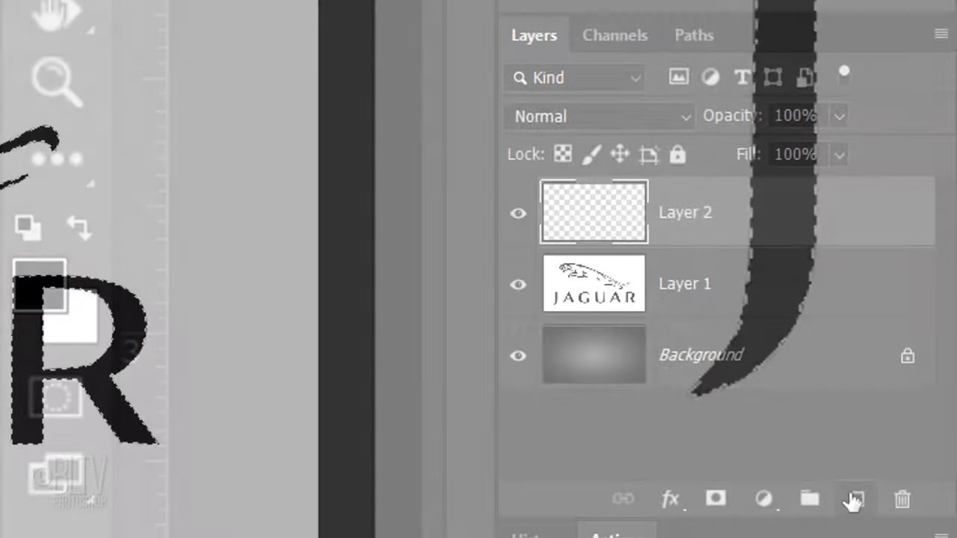
pyautogui.hotkey('alt', 'Delete')
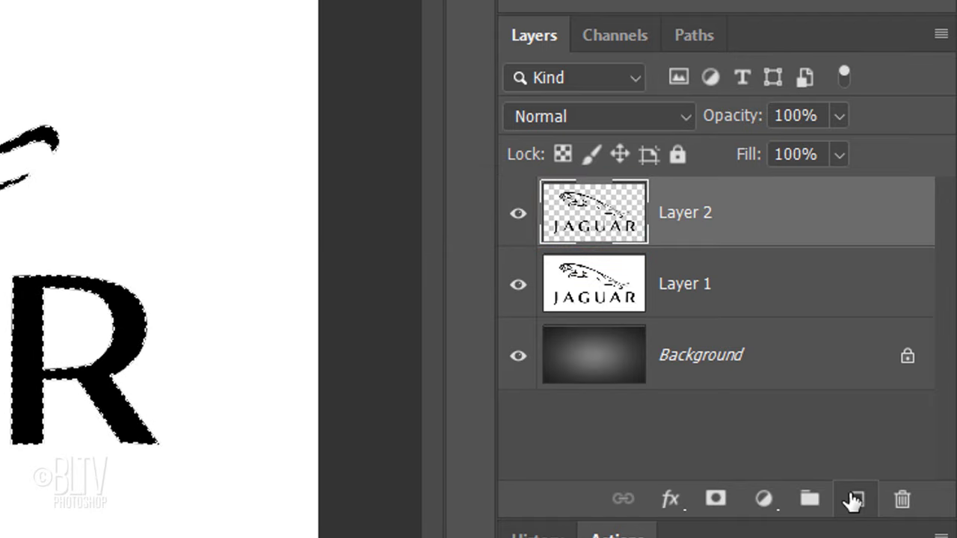
pyautogui.hotkey('ctrl', 'd')
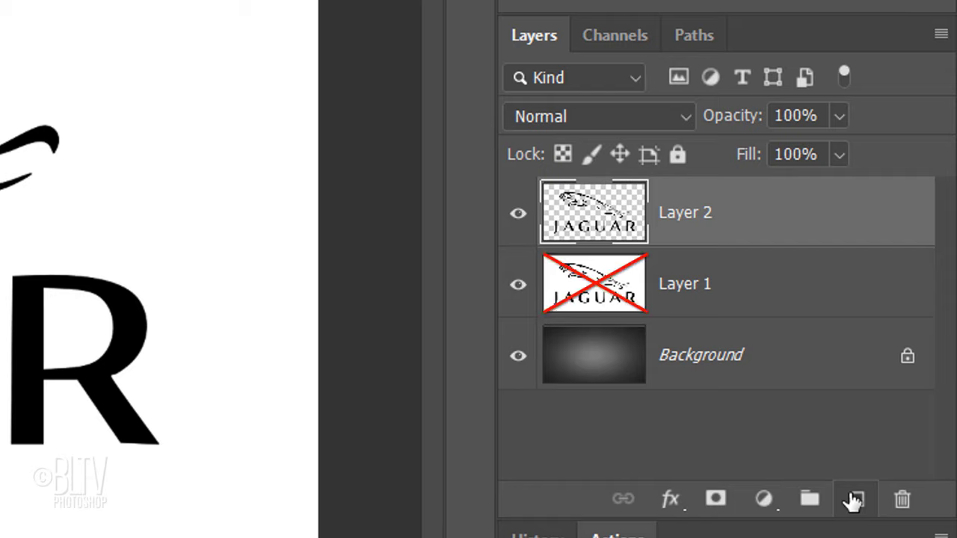
pyautogui.click(758, 294)
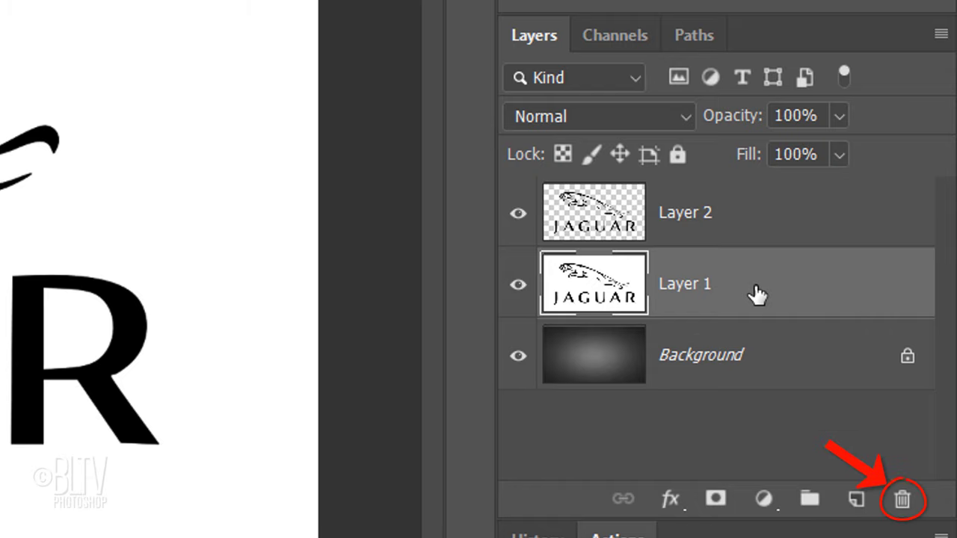
# - Delete Layer 1 and convert Layer 2 into a smart object
pyautogui.press('Delete')
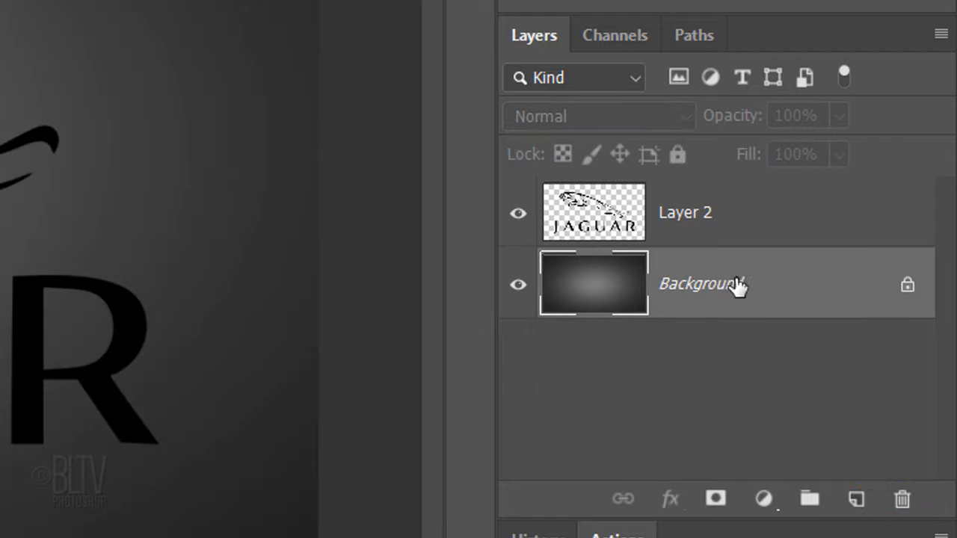
pyautogui.click(609, 221)
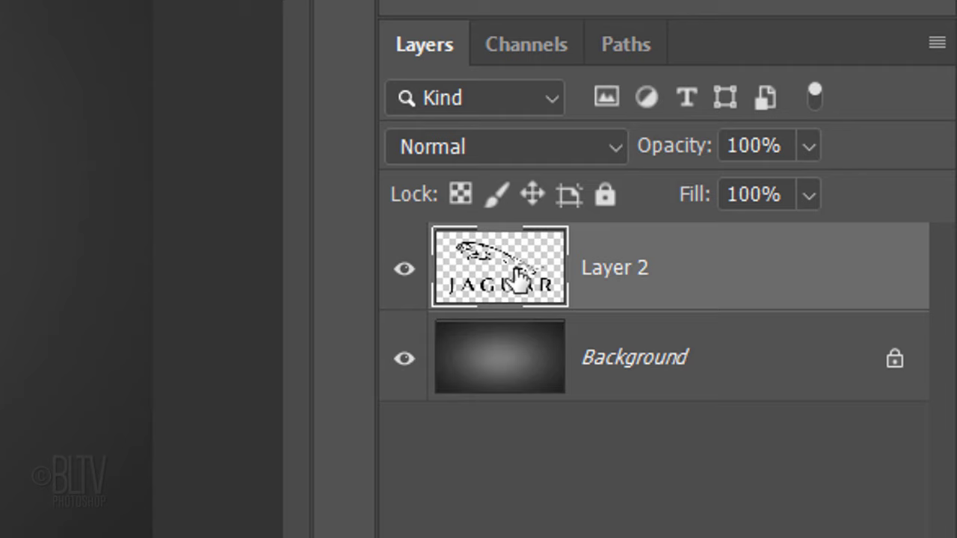
pyautogui.click(937, 42)
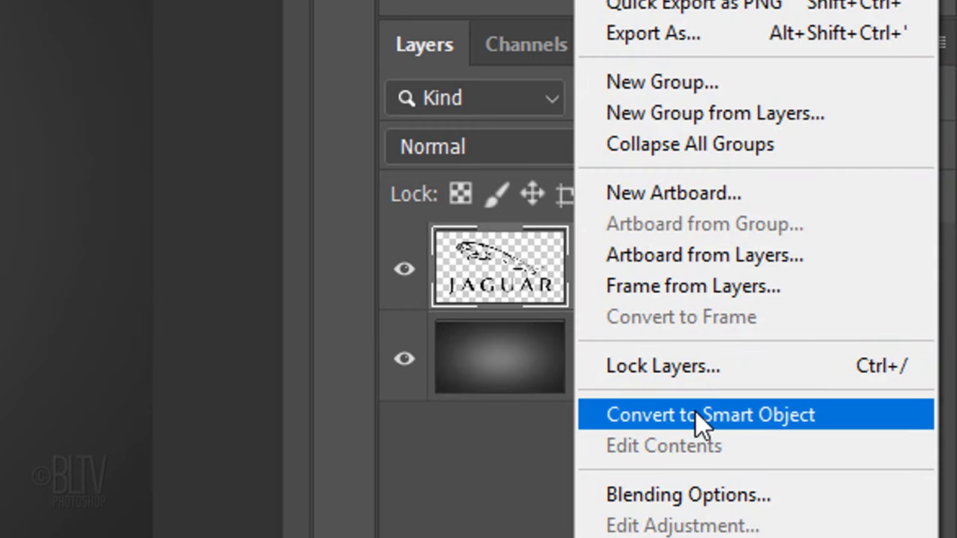
pyautogui.click(697, 415)
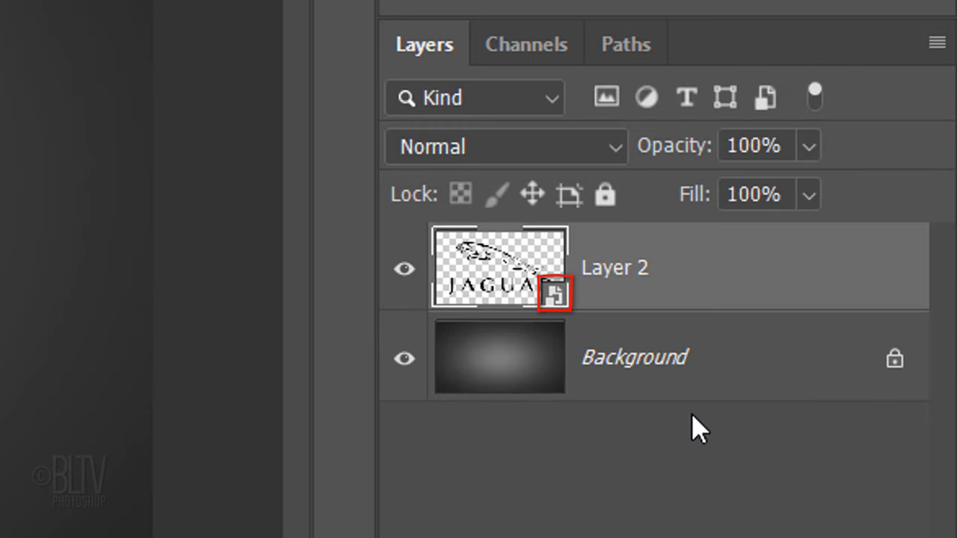
# - Give Layer 2 a Color Overlay in light grey b2b2b2
pyautogui.doubleClick(715, 265)
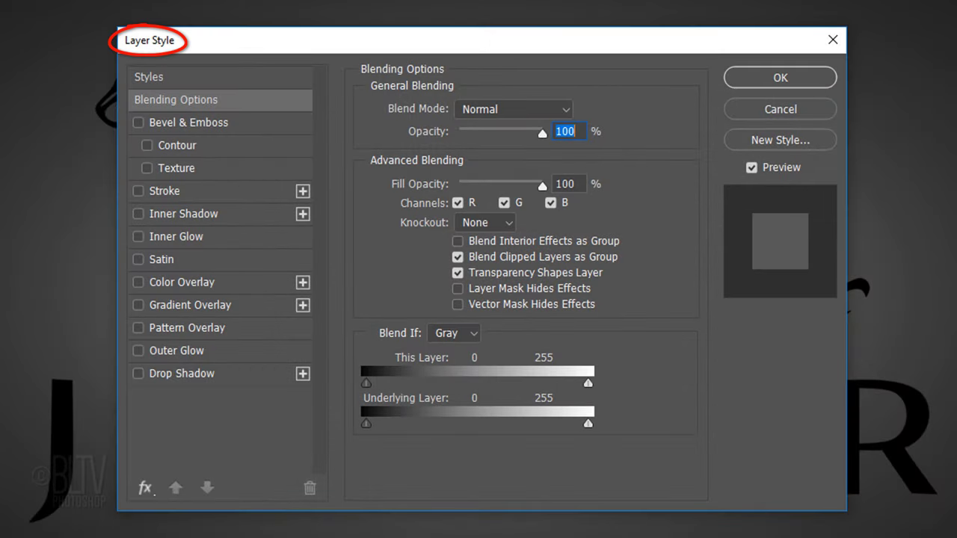
pyautogui.click(183, 282)
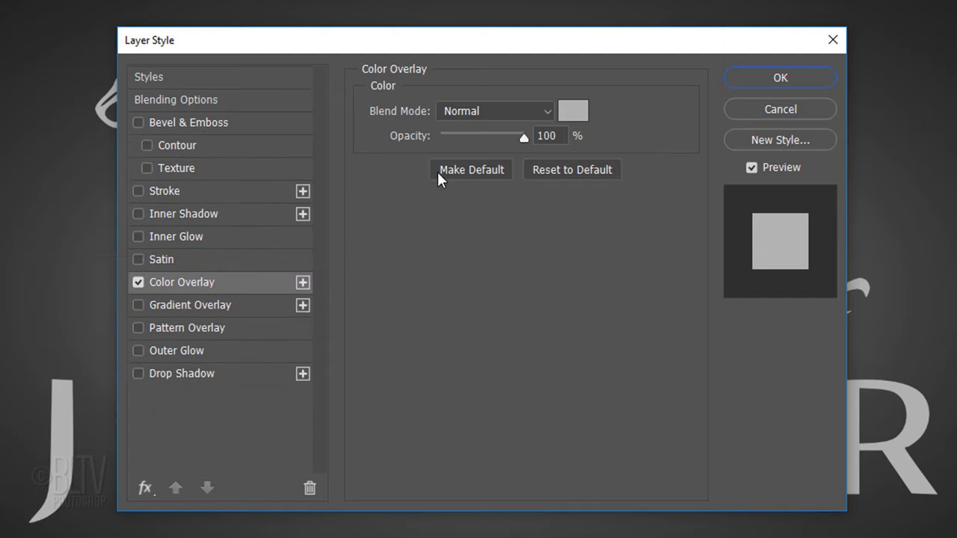
pyautogui.click(572, 110)
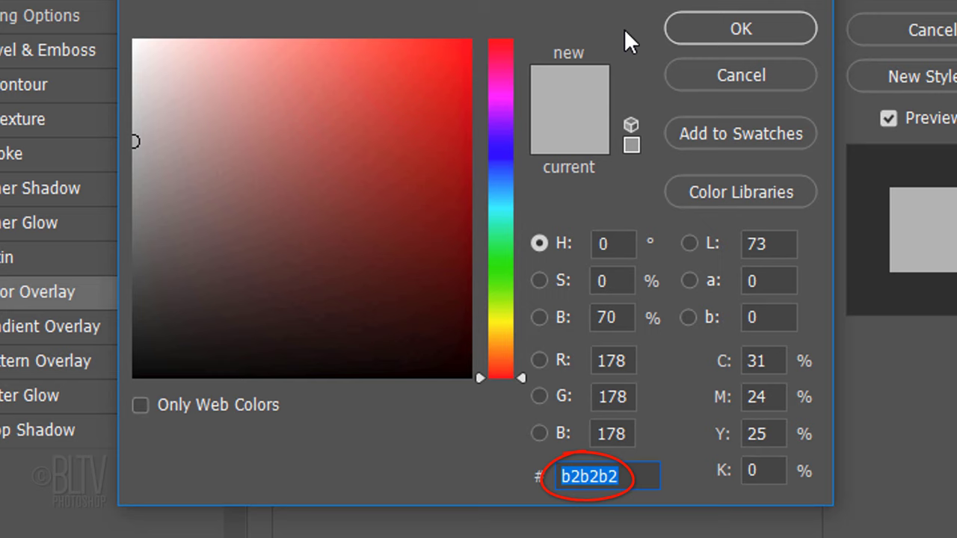
pyautogui.click(742, 30)
pyautogui.click(743, 29)
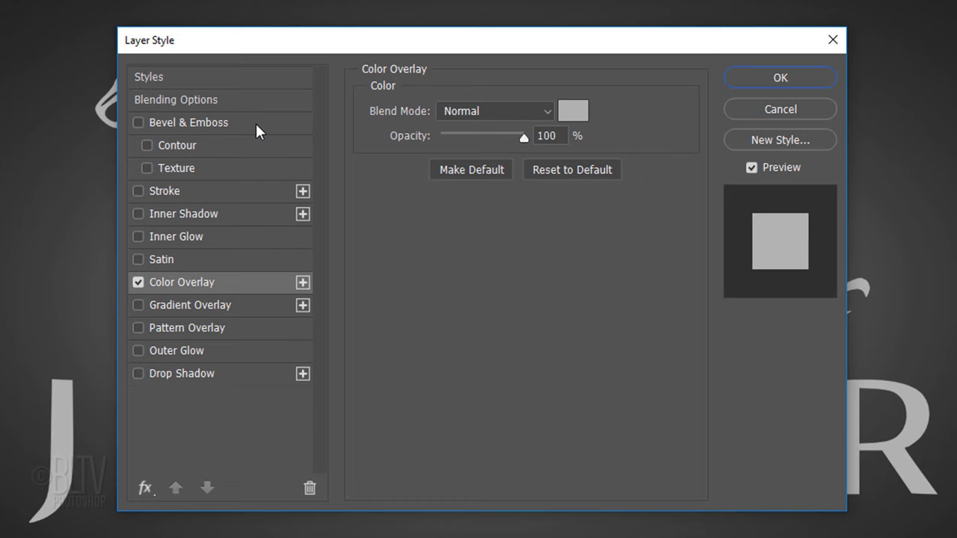
# - Add a Smooth Inner Bevel: Depth 600%, Size 40 px, Soften 5 px, Angle 120, Altitude 30
pyautogui.click(165, 122)
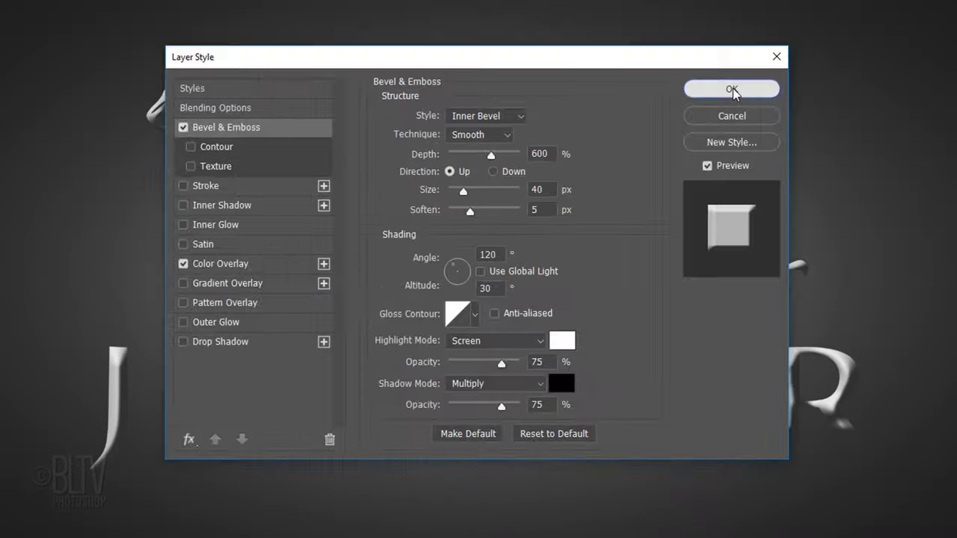
# - Apply the grey overlay and inner bevel, then convert Layer 2 into a new smart object
pyautogui.click(866, 27)
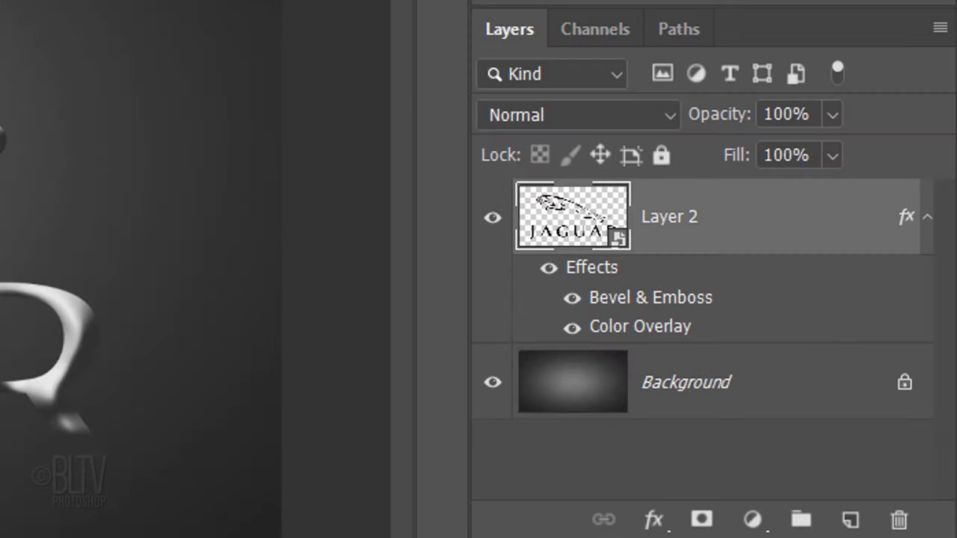
pyautogui.click(940, 27)
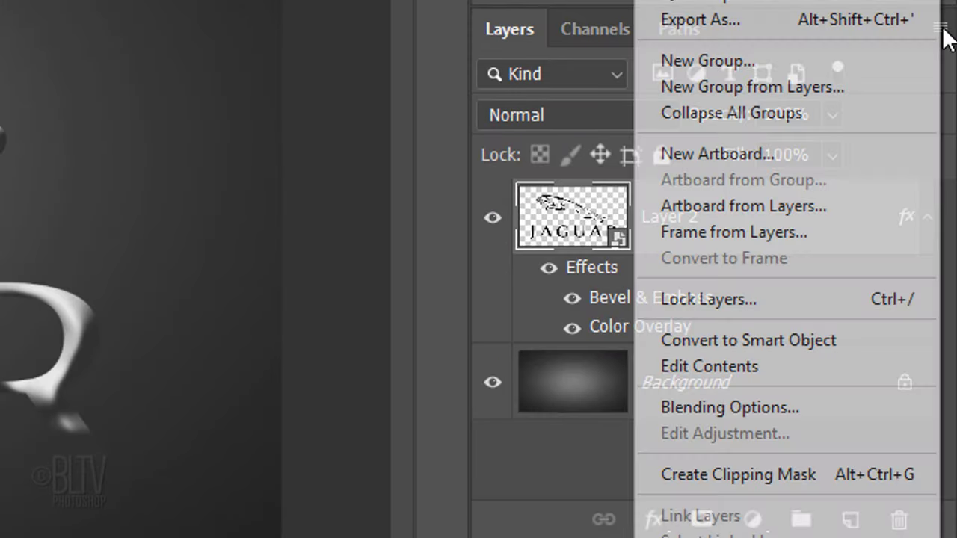
pyautogui.click(734, 337)
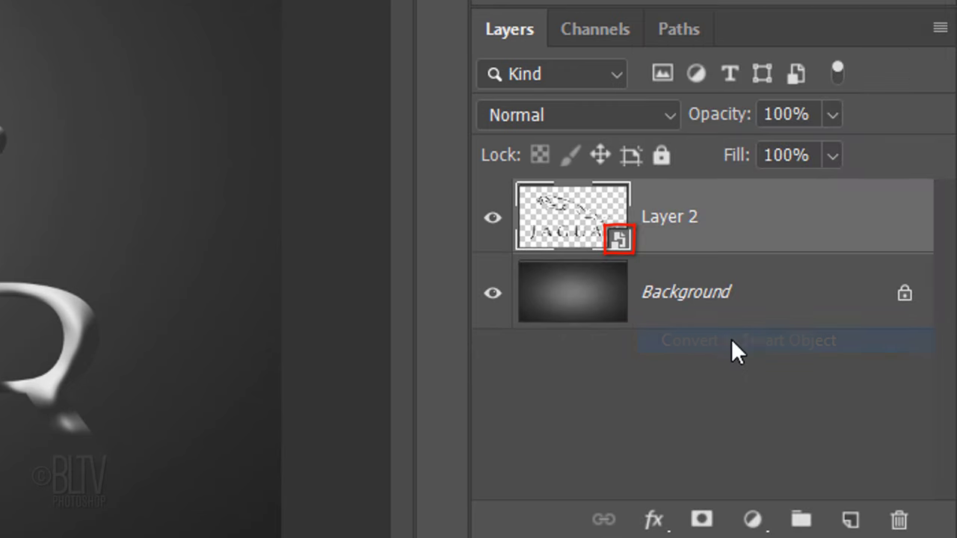
# - Add an Outer Bevel with Depth 100%, Size 7 px and Soften 0 to the new smart object
pyautogui.doubleClick(768, 230)
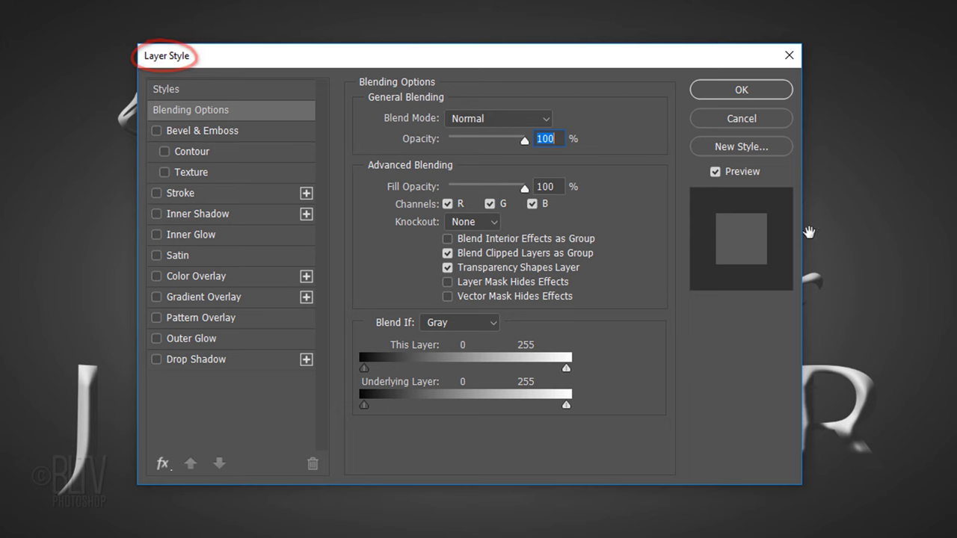
pyautogui.click(213, 133)
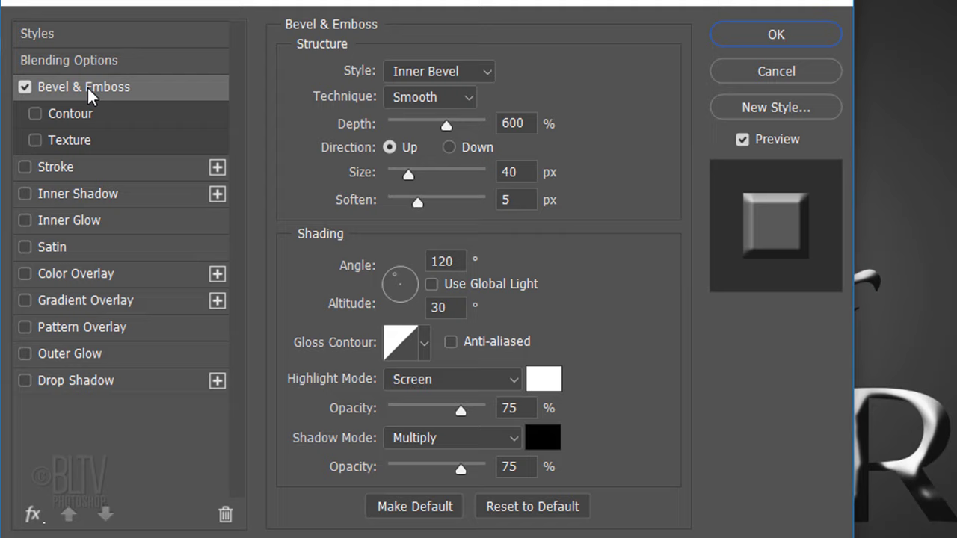
pyautogui.click(467, 67)
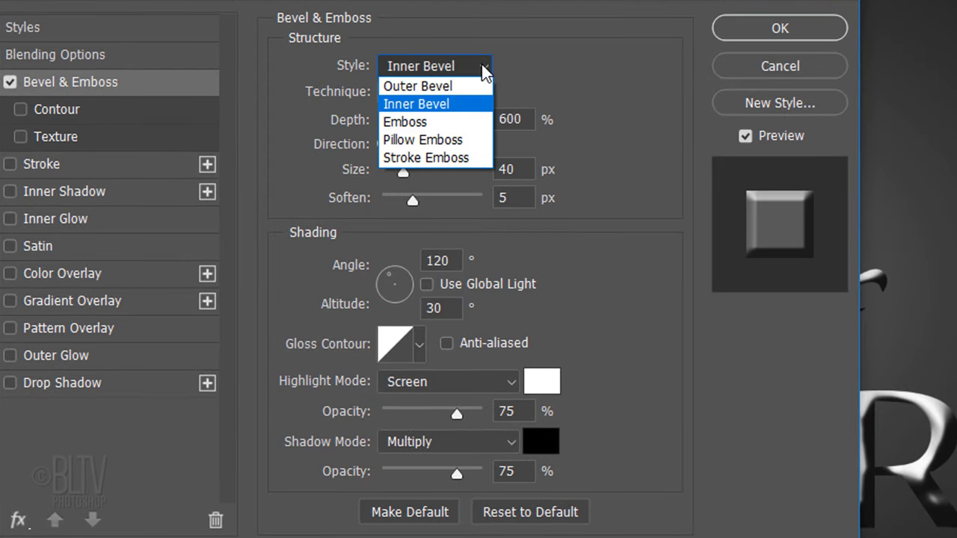
pyautogui.click(420, 87)
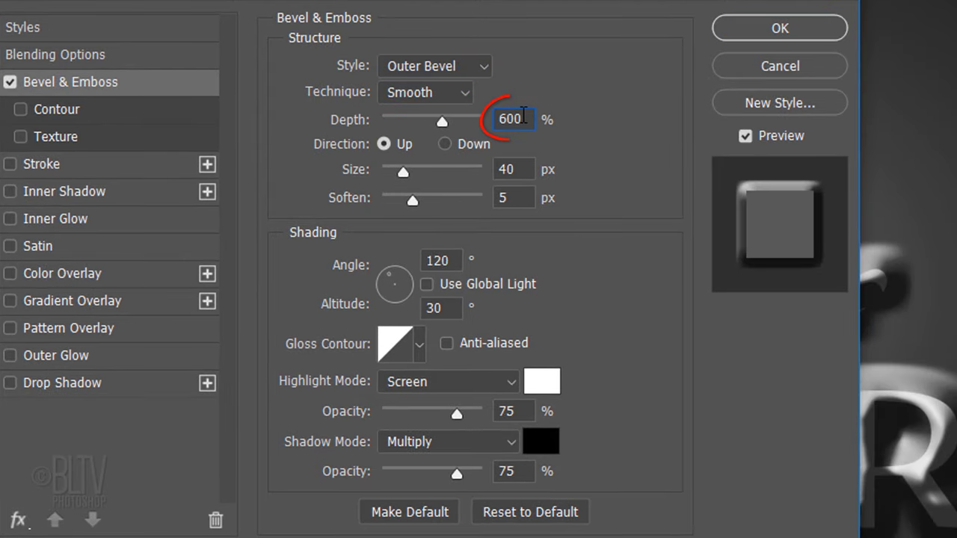
pyautogui.press('Tab')
pyautogui.write('100')
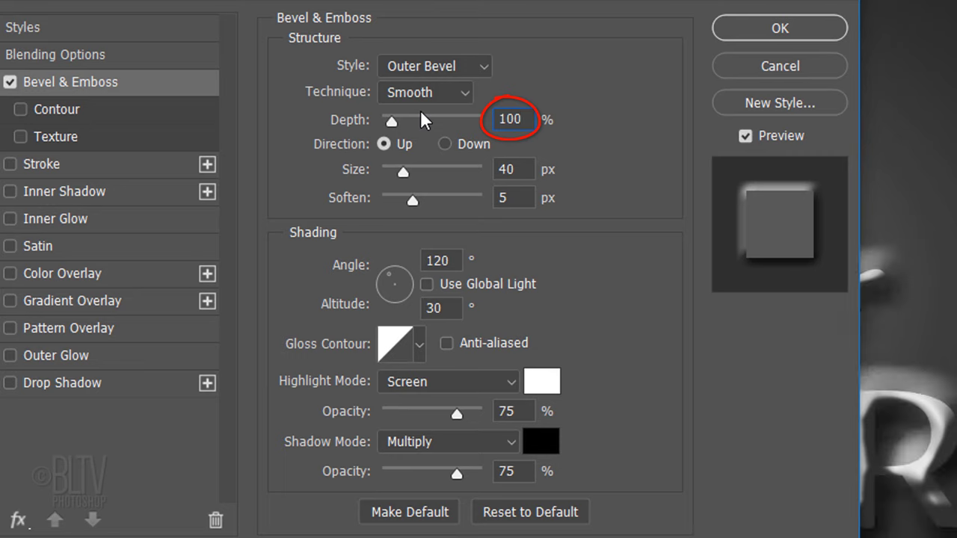
pyautogui.press('Tab')
pyautogui.write('7')
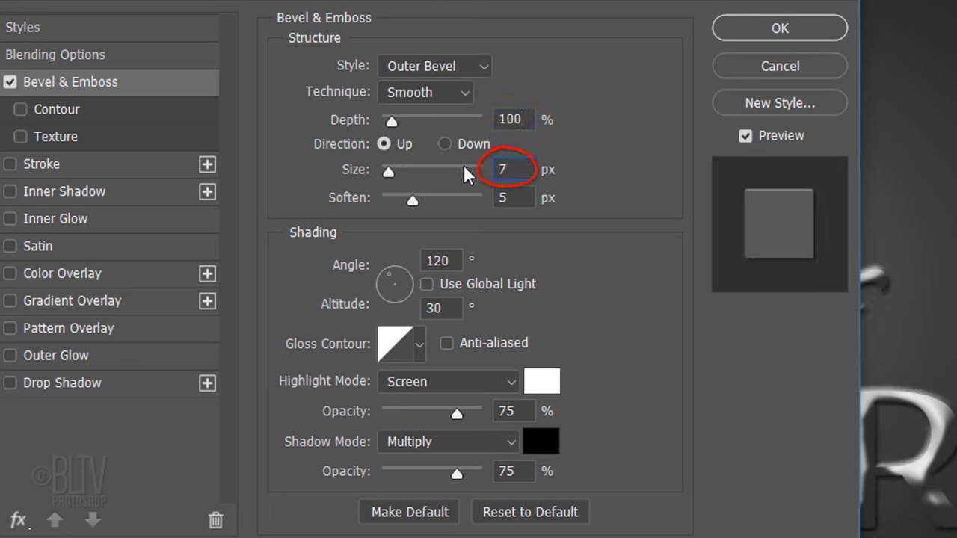
pyautogui.press('Tab')
pyautogui.write('0')
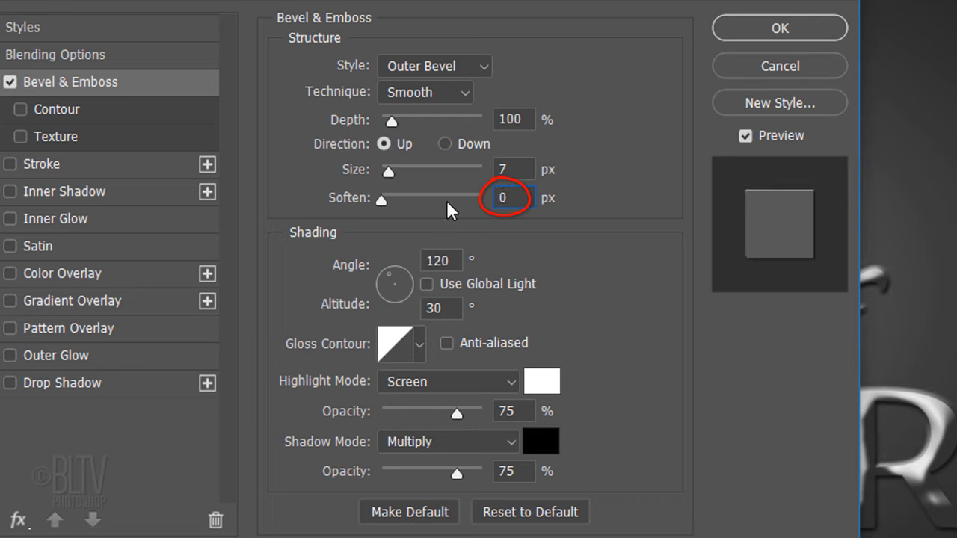
# - Set the bevel's gloss contour to Ring - Double
pyautogui.click(420, 345)
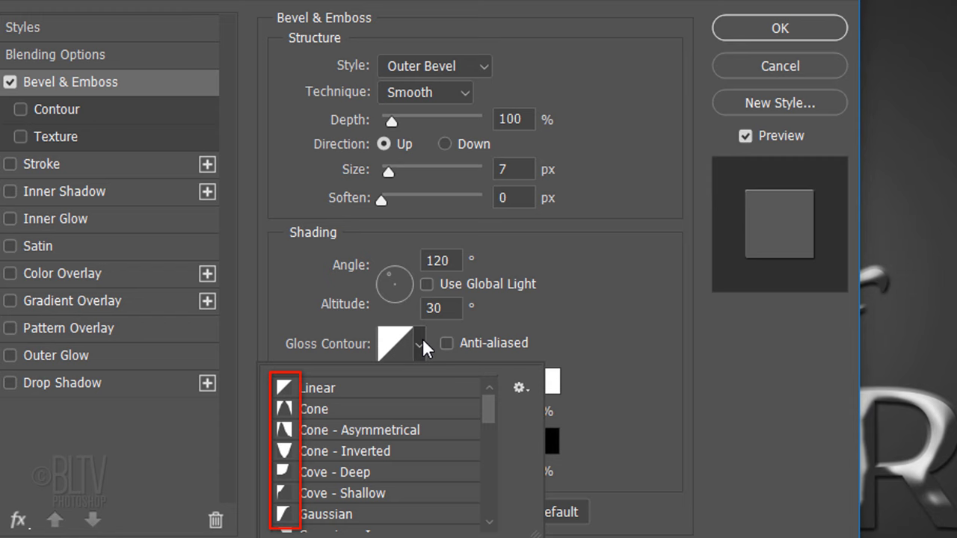
pyautogui.click(519, 387)
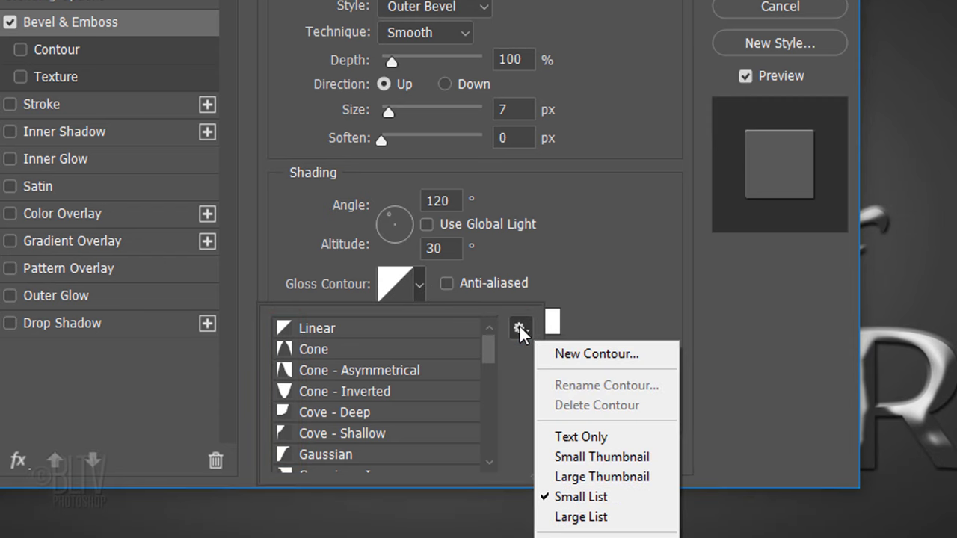
pyautogui.click(519, 324)
pyautogui.moveTo(488, 347); pyautogui.dragTo(482, 389)
pyautogui.click(364, 432)
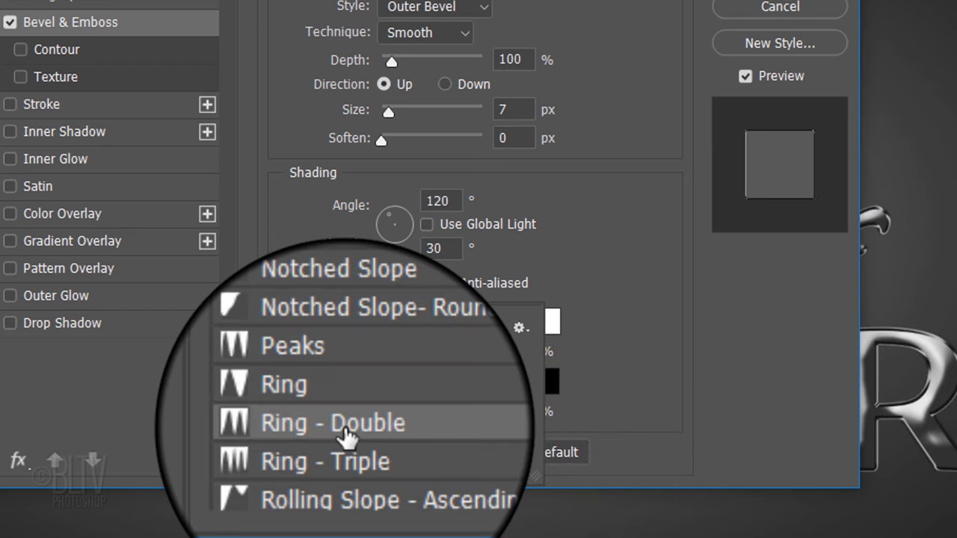
pyautogui.click(625, 291)
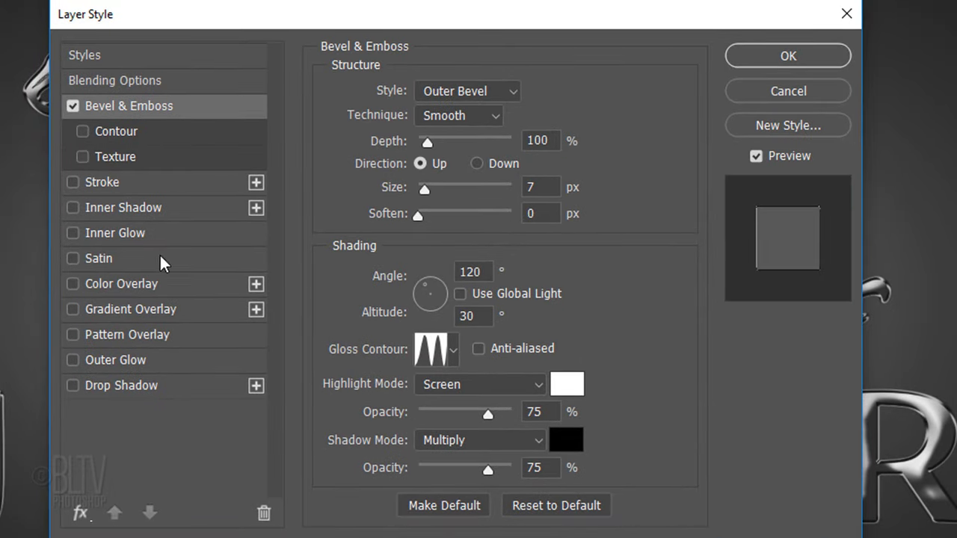
# - Add a white Screen Inner Glow: 75% opacity, Softer, Edge, 10% choke, 7 px, 50% range
pyautogui.click(111, 230)
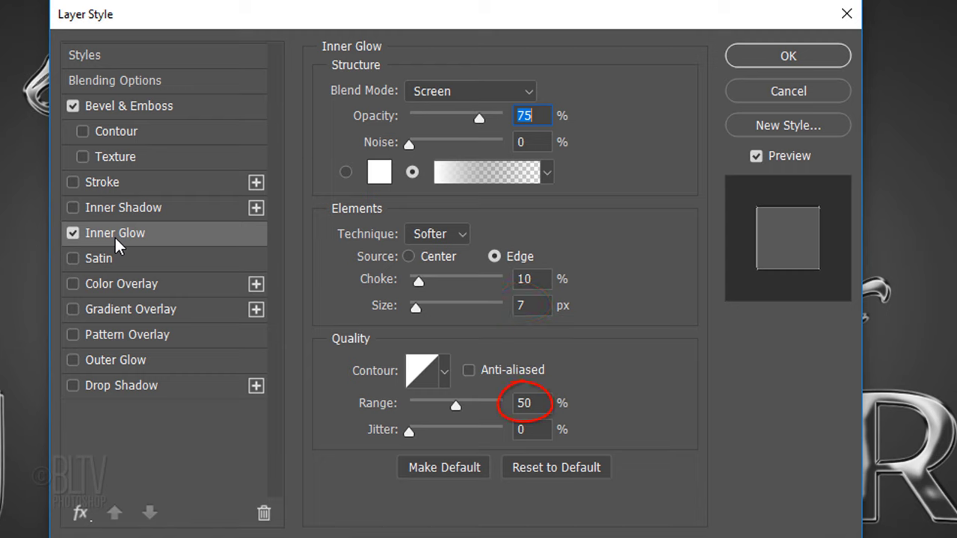
# - Add a 60% Color Burn Gradient Overlay running black, white at 50%, black at 100%
pyautogui.click(132, 308)
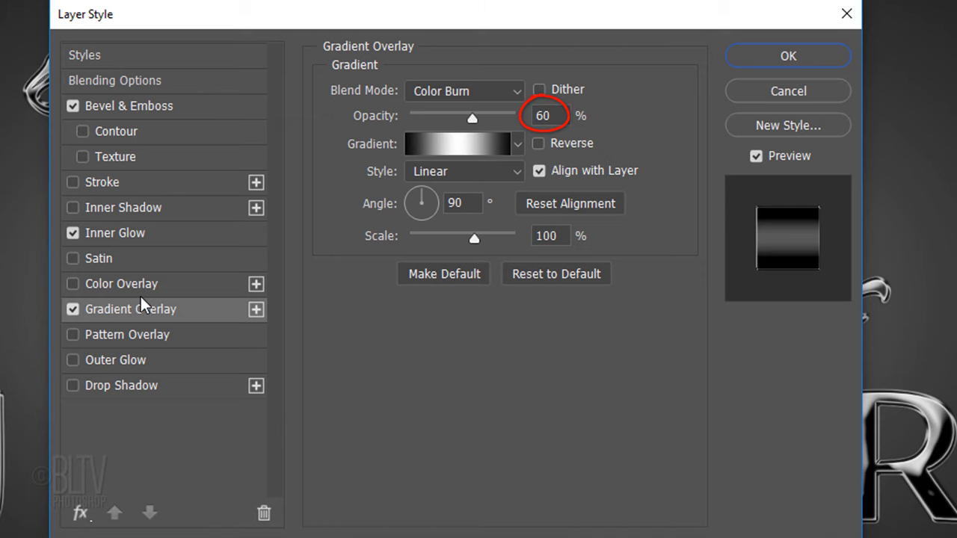
pyautogui.click(456, 143)
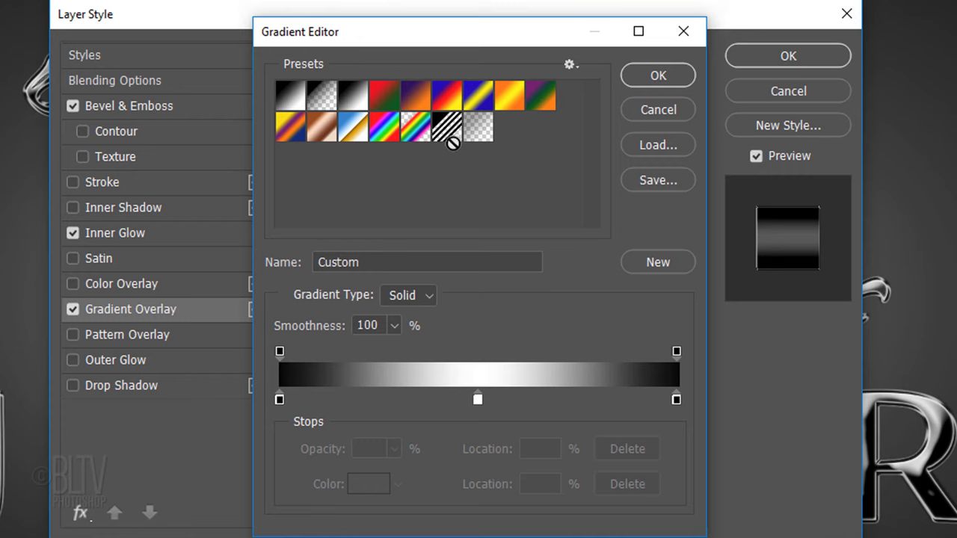
pyautogui.click(356, 106)
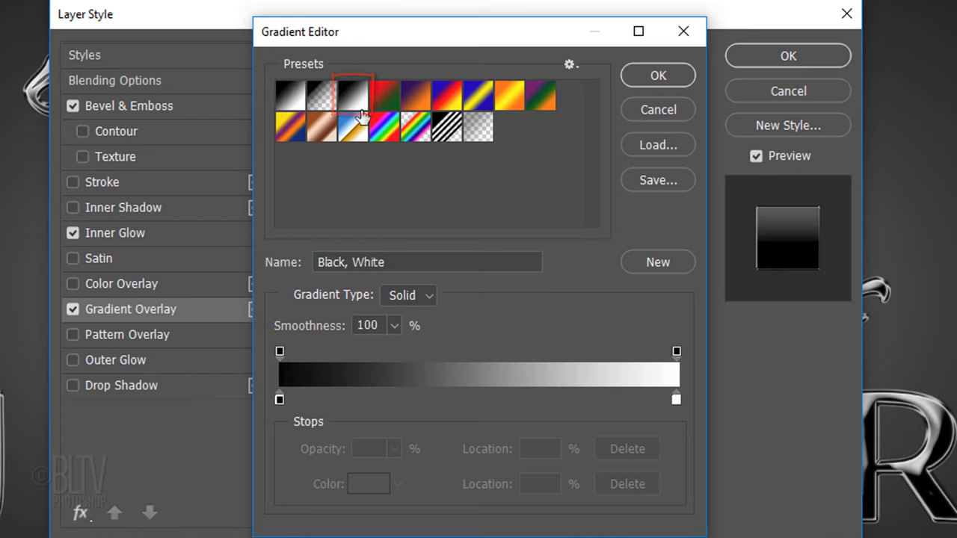
pyautogui.click(676, 399)
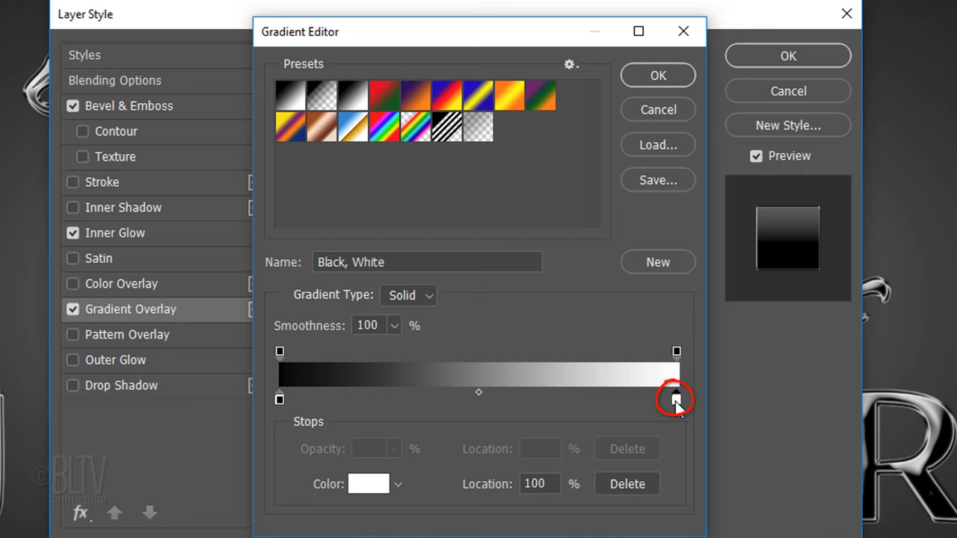
pyautogui.moveTo(676, 403); pyautogui.dragTo(481, 401)
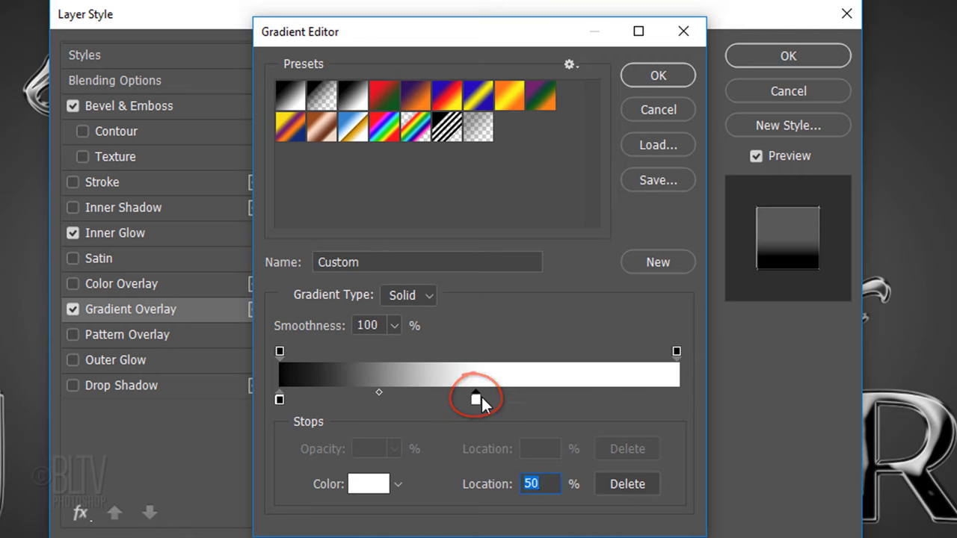
pyautogui.click(676, 401)
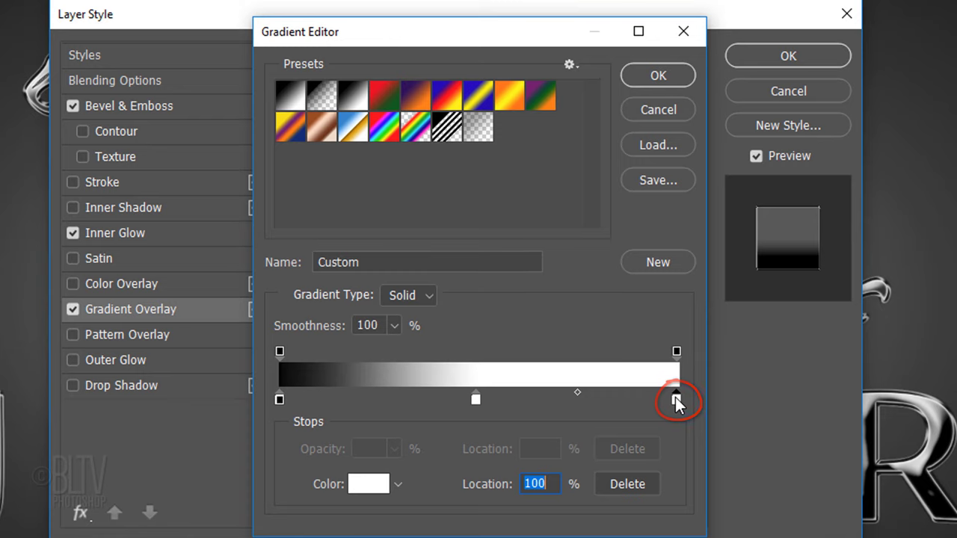
pyautogui.click(364, 486)
pyautogui.moveTo(231, 314); pyautogui.dragTo(166, 364)
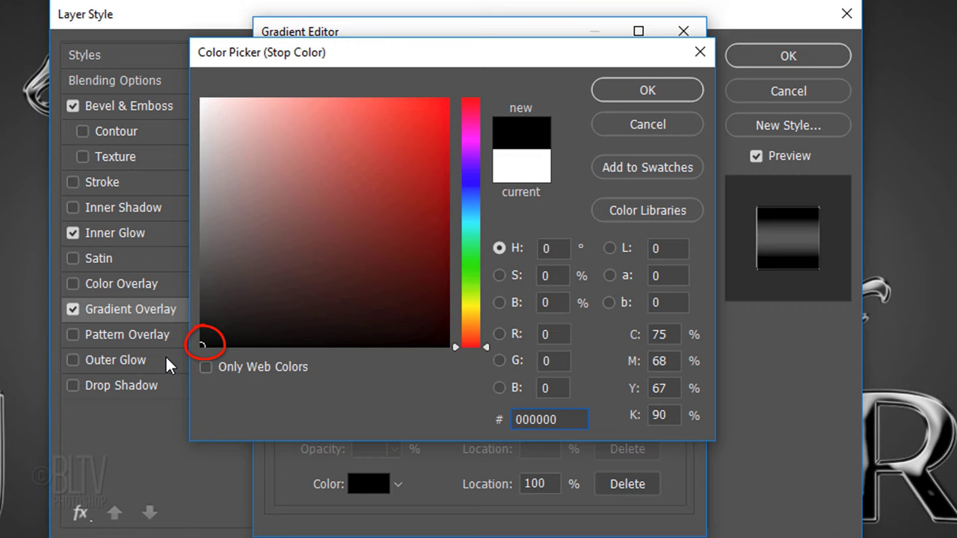
pyautogui.click(647, 91)
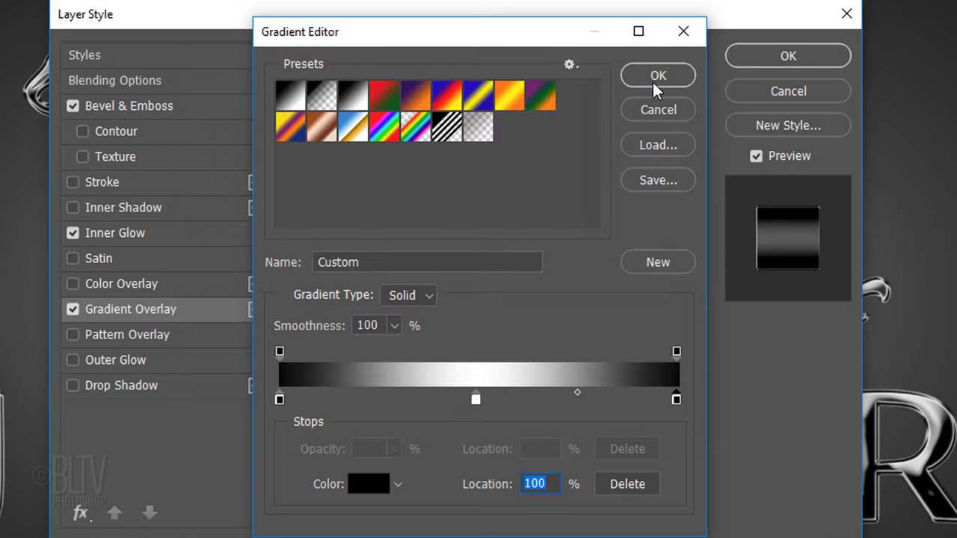
pyautogui.click(658, 76)
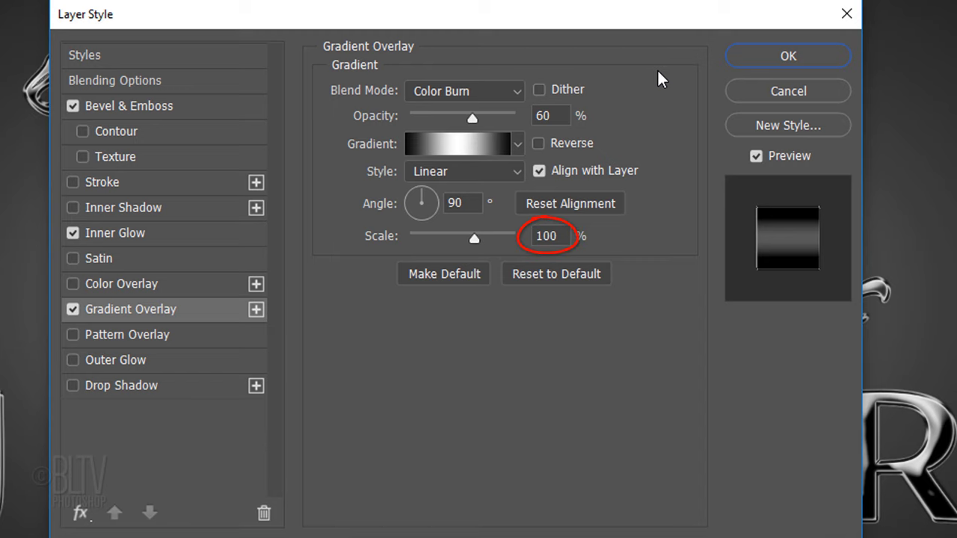
# - Add a Multiply drop shadow at 50% opacity, 120°, 14 px distance, 0% spread and 14 px size
pyautogui.click(124, 385)
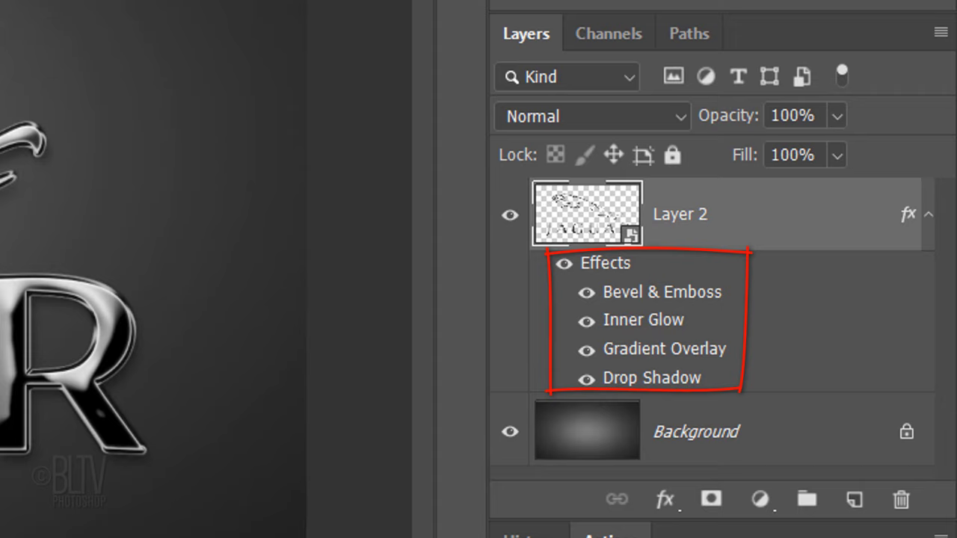
# - Collapse Layer 2's effects, add a Curves adjustment layer on top, and enlarge its graph
pyautogui.click(929, 215)
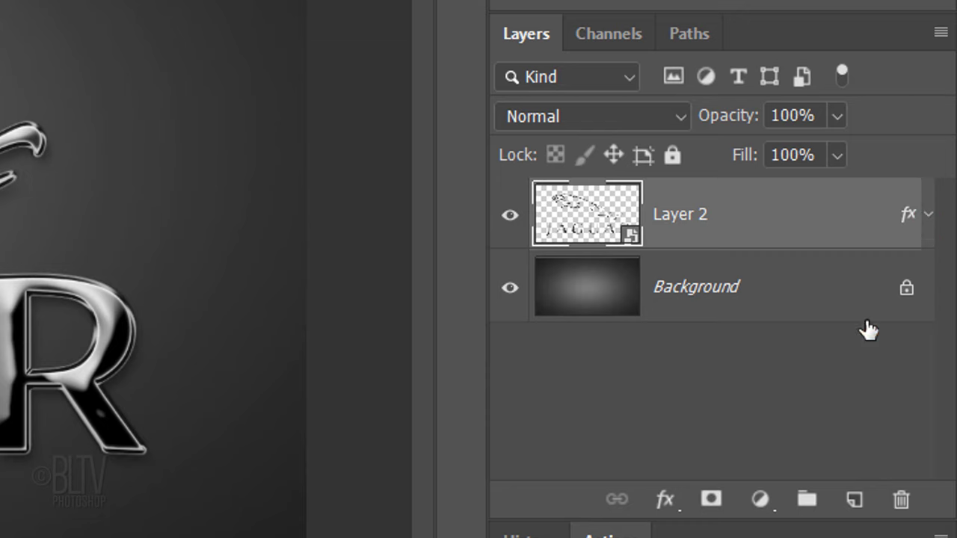
pyautogui.click(760, 501)
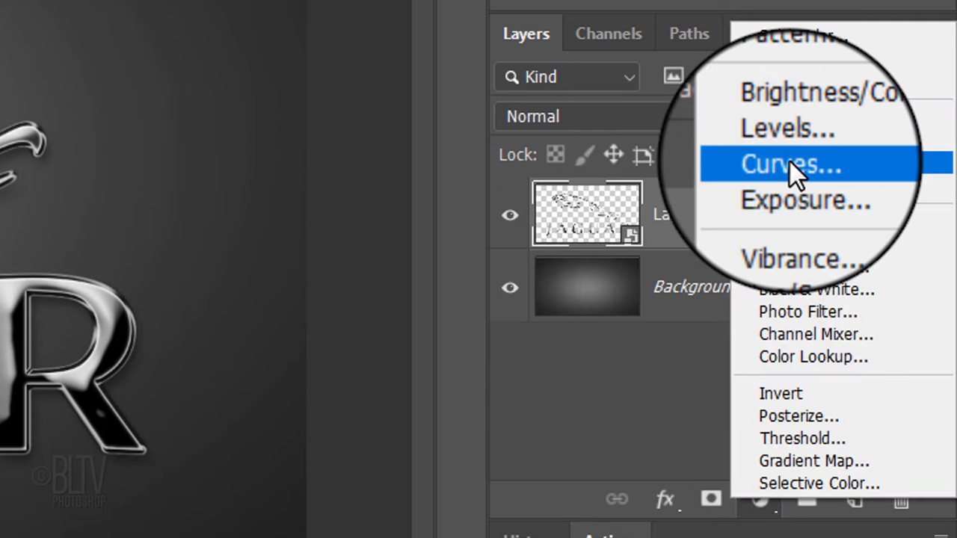
pyautogui.click(789, 161)
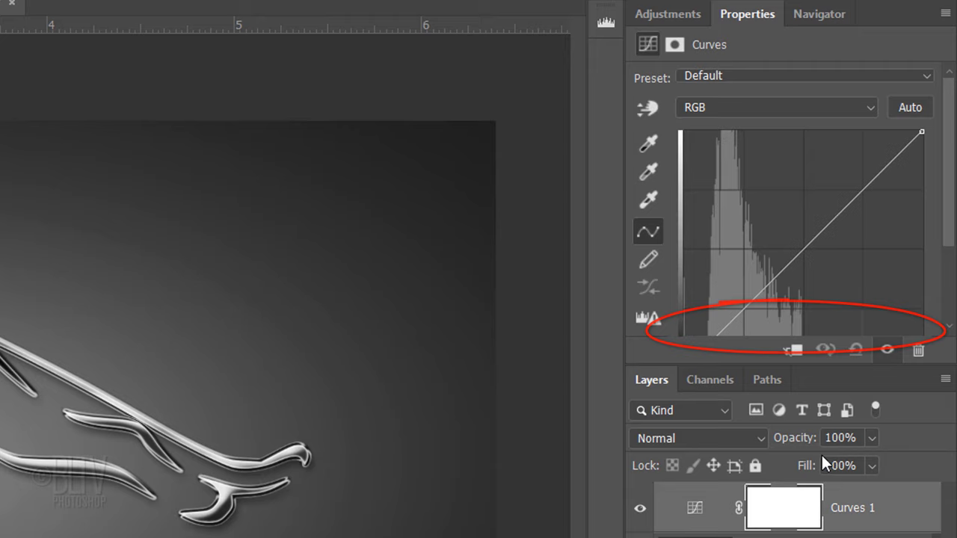
pyautogui.moveTo(762, 365); pyautogui.dragTo(747, 428)
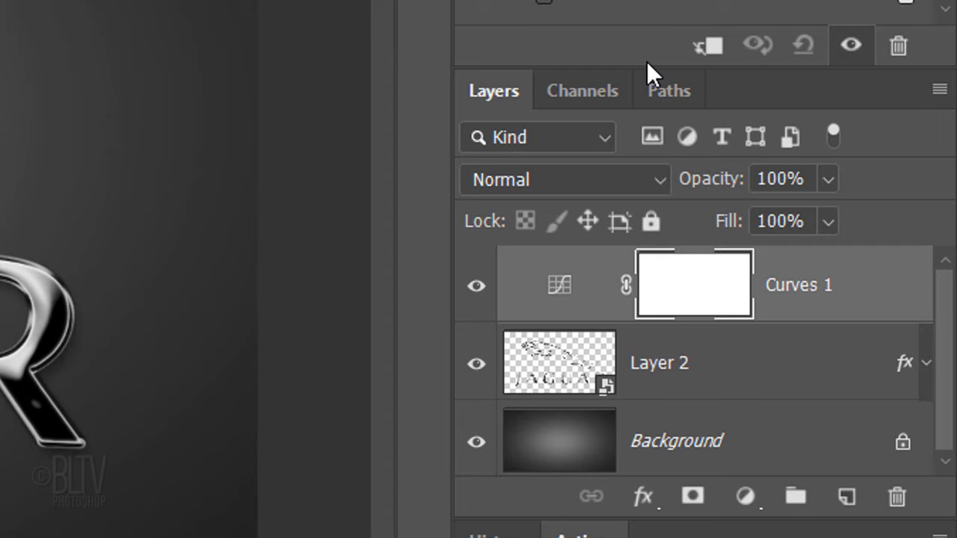
# - Clip Curves 1 to the logo's Layer 2 using an Alt-click on the layer border
pyautogui.click(708, 50)
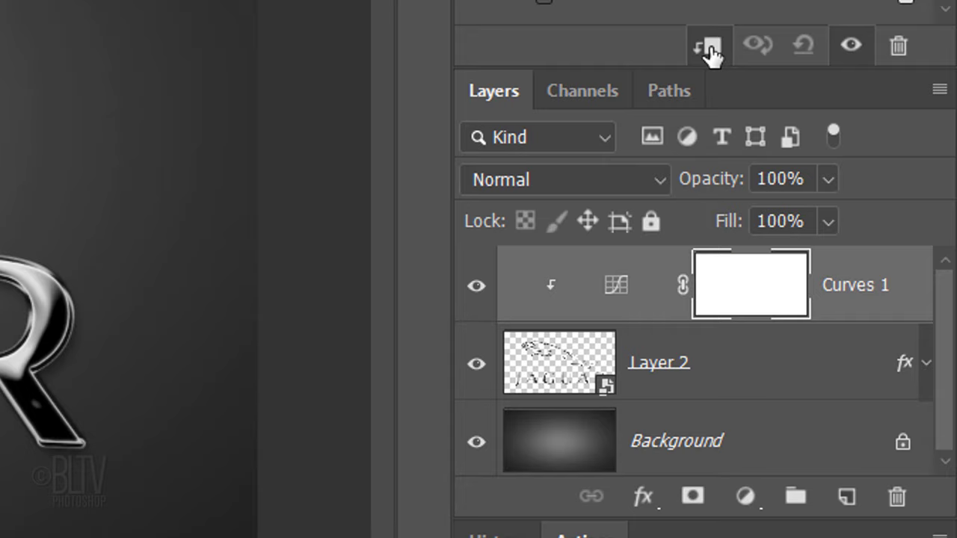
pyautogui.keyDown('alt'); pyautogui.click(619, 323); pyautogui.keyUp('alt')
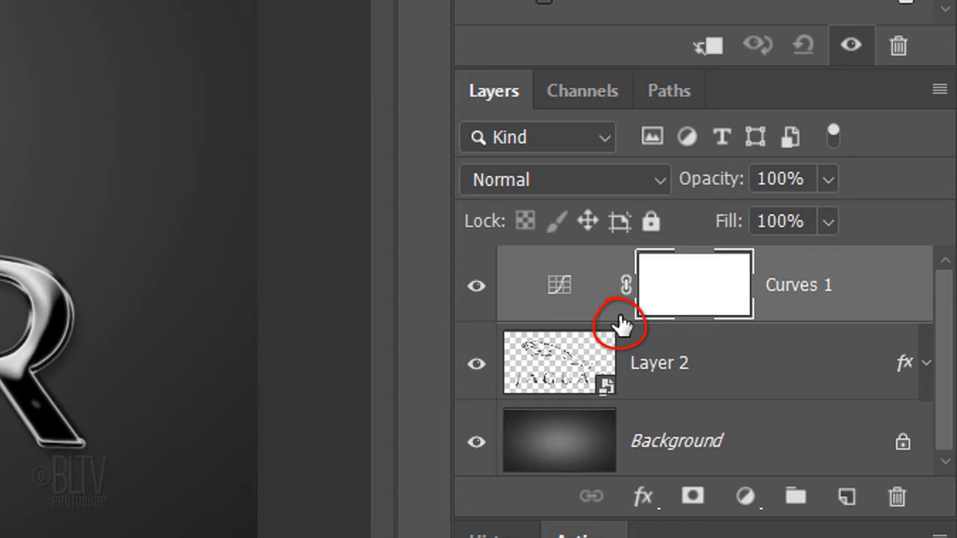
pyautogui.press('alt')
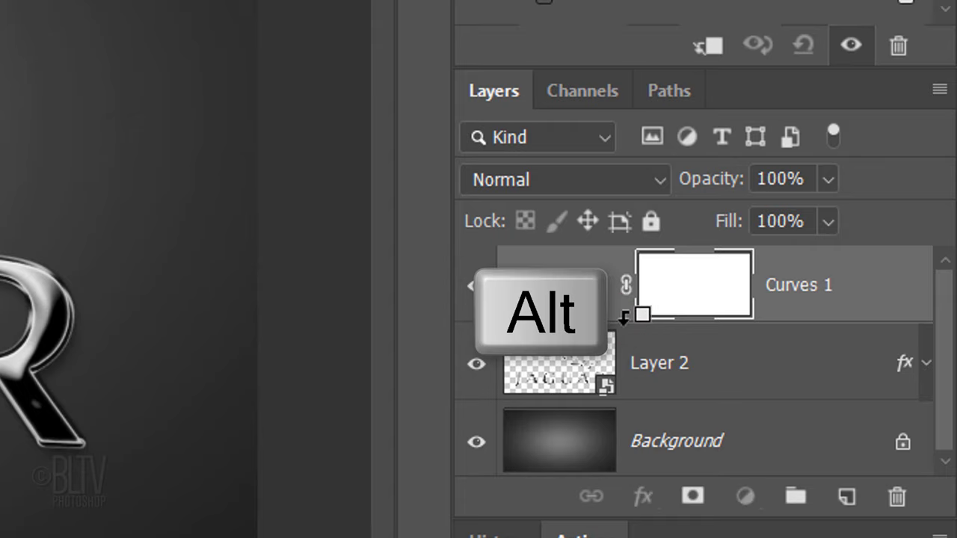
pyautogui.keyDown('alt'); pyautogui.click(624, 321); pyautogui.keyUp('alt')
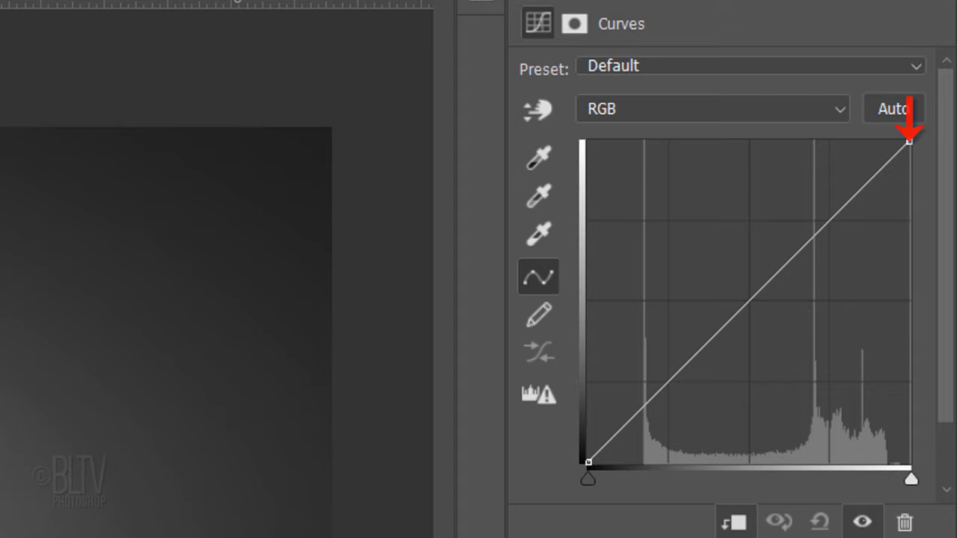
# - Bend the RGB curve into a steep up-down-up wave with three points
pyautogui.moveTo(669, 379); pyautogui.dragTo(667, 222)
pyautogui.moveTo(754, 142); pyautogui.dragTo(747, 421)
pyautogui.moveTo(813, 397); pyautogui.dragTo(829, 187)
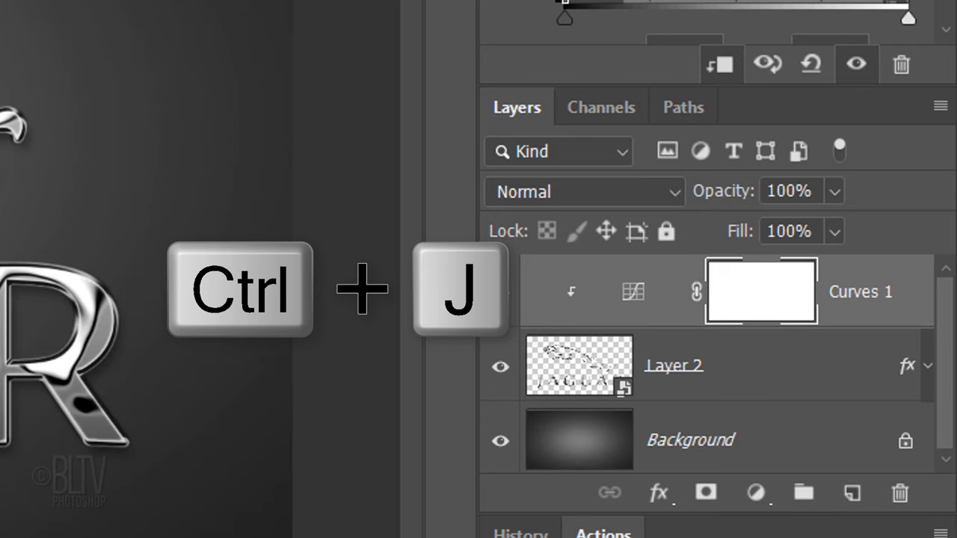
# - Duplicate Curves 1, clip the copy to the logo, and lower its upper-right point slightly
pyautogui.hotkey('ctrl', 'j')
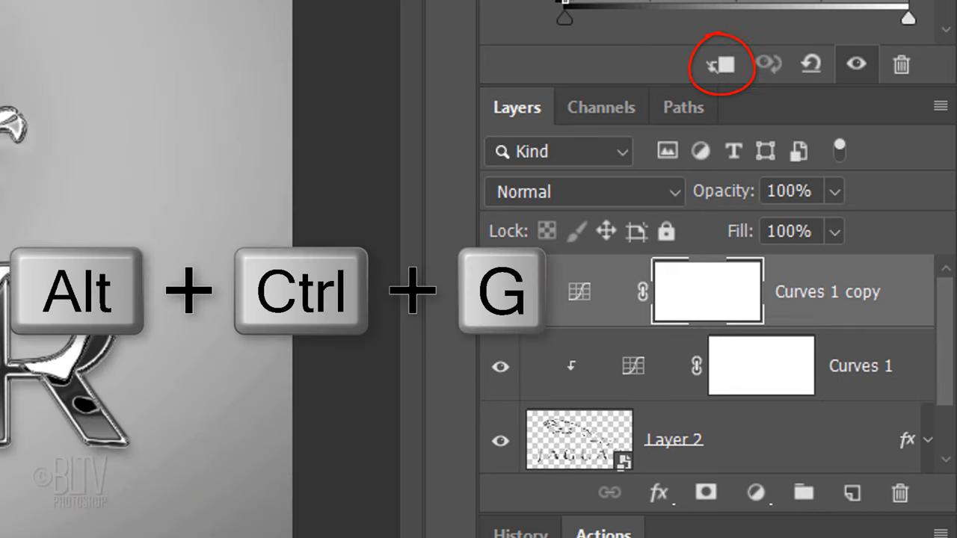
pyautogui.click(721, 68)
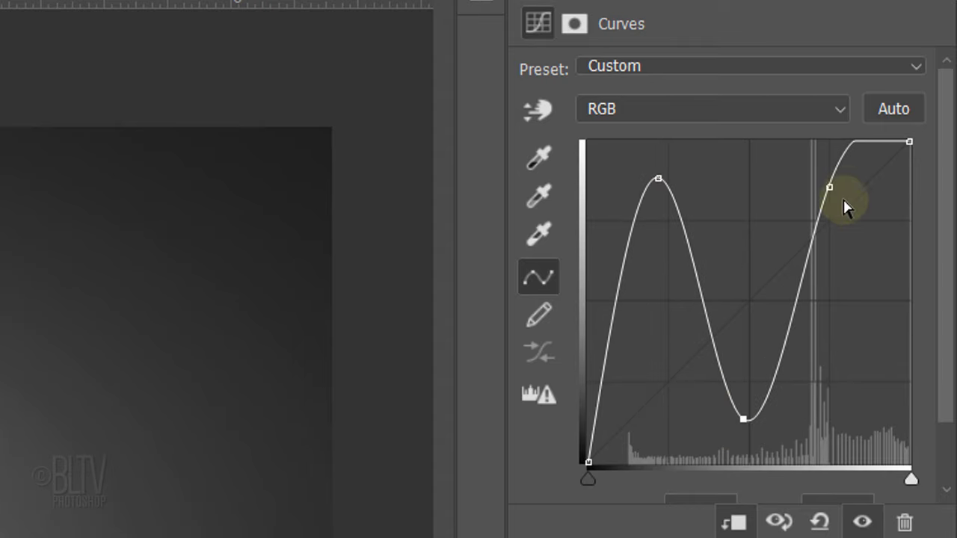
pyautogui.moveTo(909, 142)
pyautogui.mouseDown()
pyautogui.moveTo(908, 228)
pyautogui.moveTo(910, 144)
pyautogui.mouseUp()
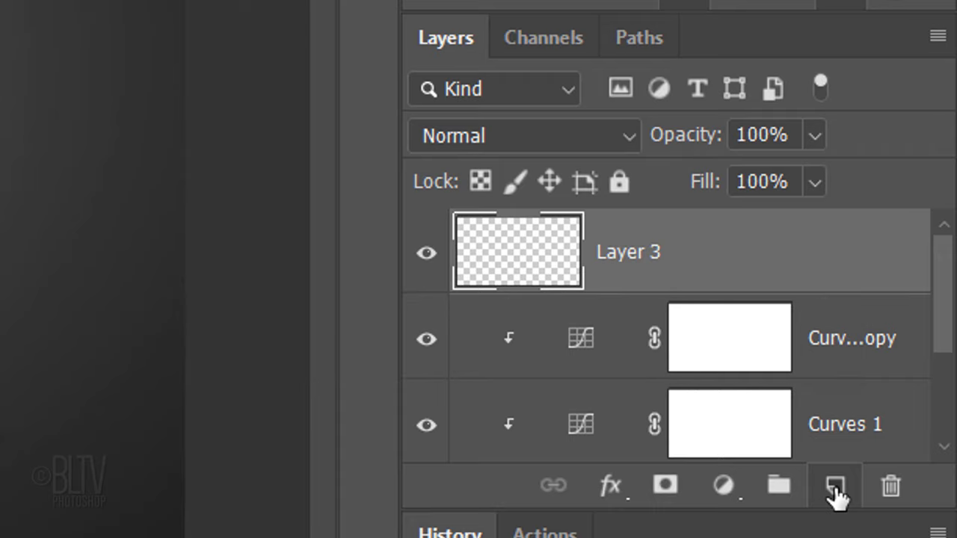
# - Stamp all visible layers into Layer 3 with Ctrl+Alt+Shift+E
pyautogui.hotkey('ctrl', 'alt', 'shift', 'e')
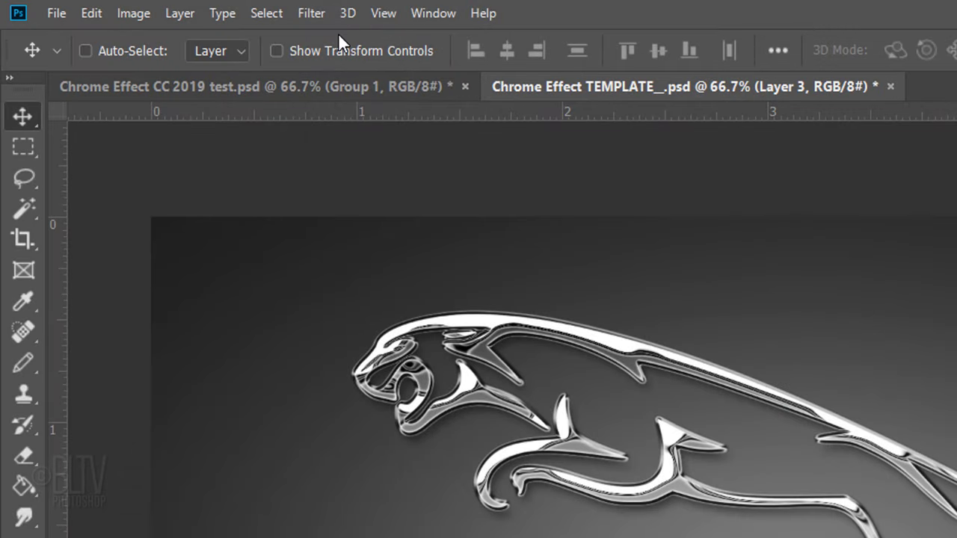
# - Set up a 105mm Prime lens flare at 60% brightness centred on the letters JA
pyautogui.click(312, 12)
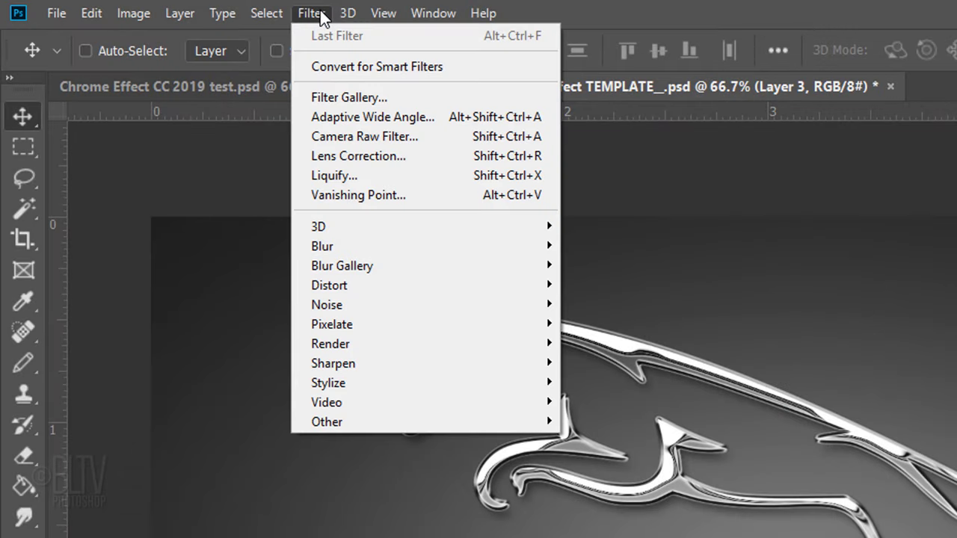
pyautogui.moveTo(342, 346)
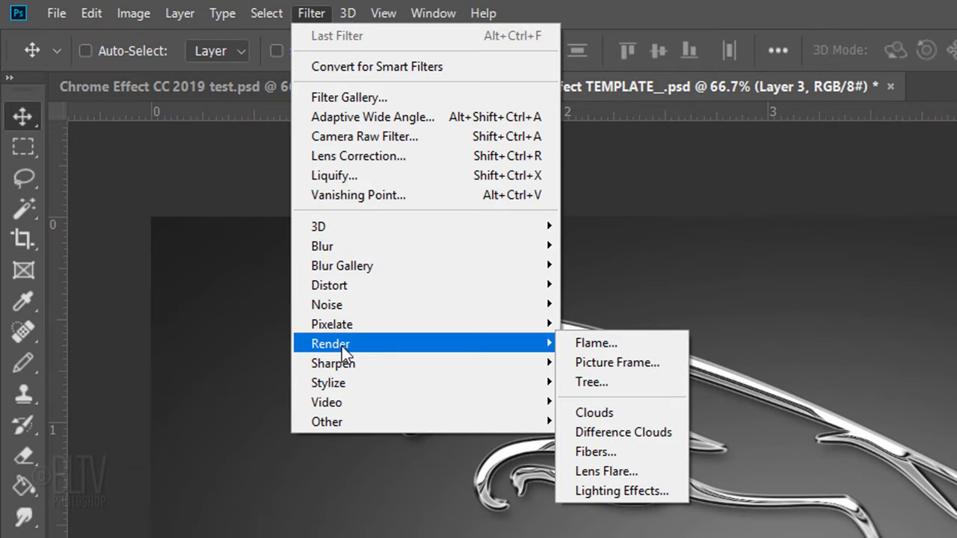
pyautogui.click(603, 471)
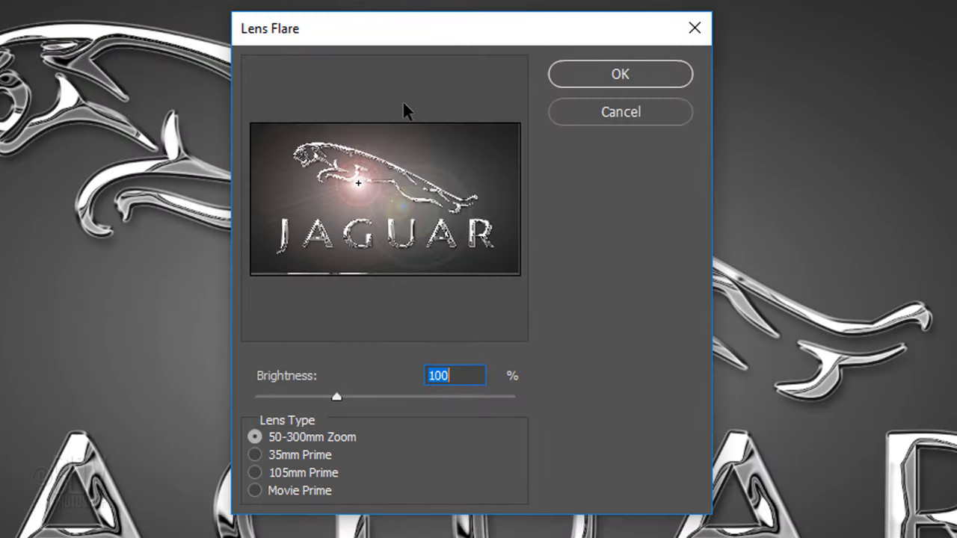
pyautogui.moveTo(354, 173); pyautogui.dragTo(348, 225)
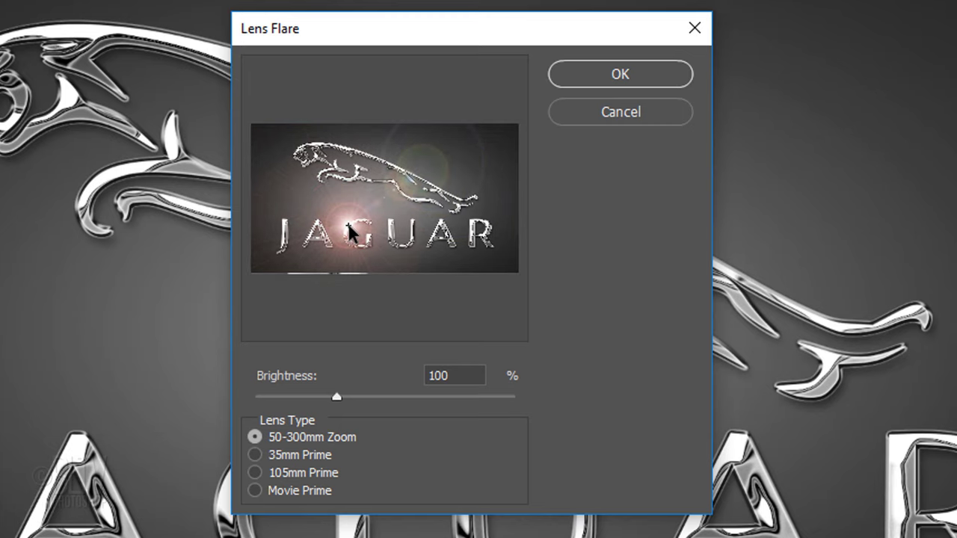
pyautogui.click(255, 473)
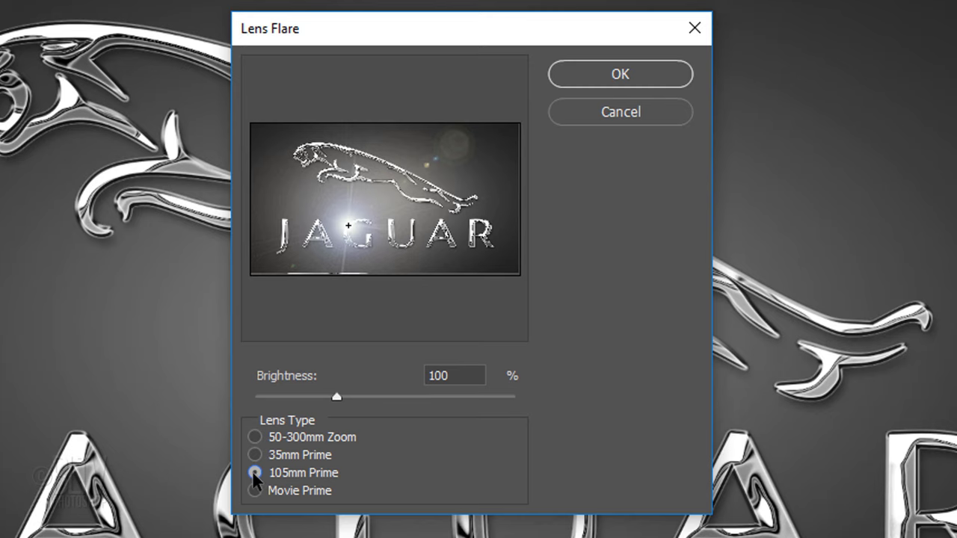
pyautogui.doubleClick(452, 374)
pyautogui.write('60')
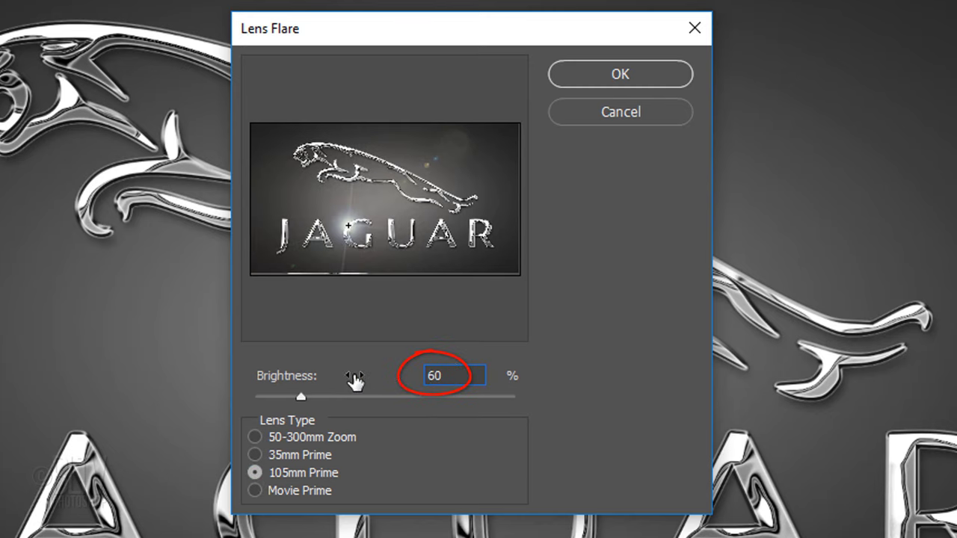